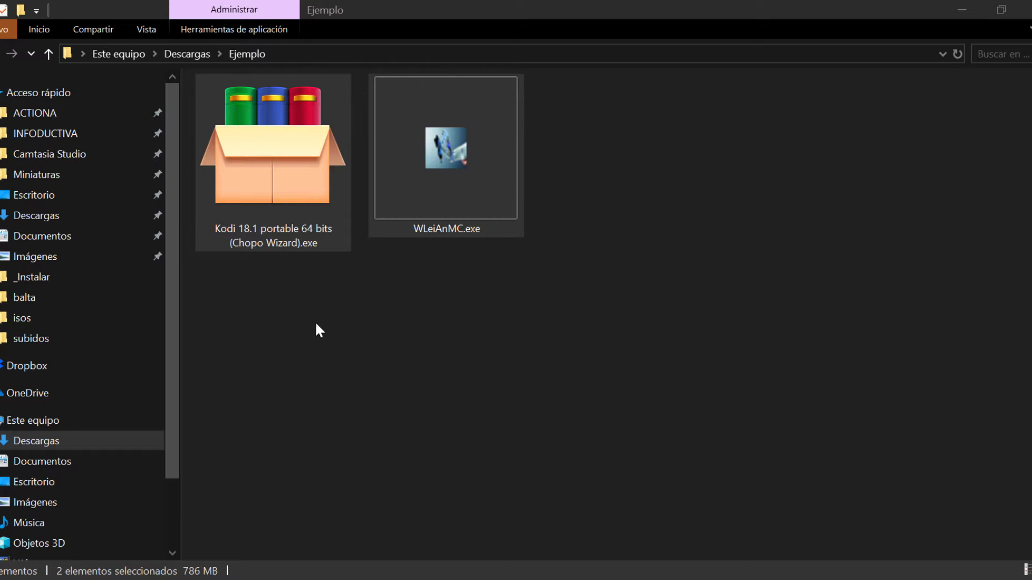
Run Kodi 18.1 portable 64 bits (Chopo Wizard).exe past the SmartScreen prompt, and cancel its extraction window.
click(285, 214)
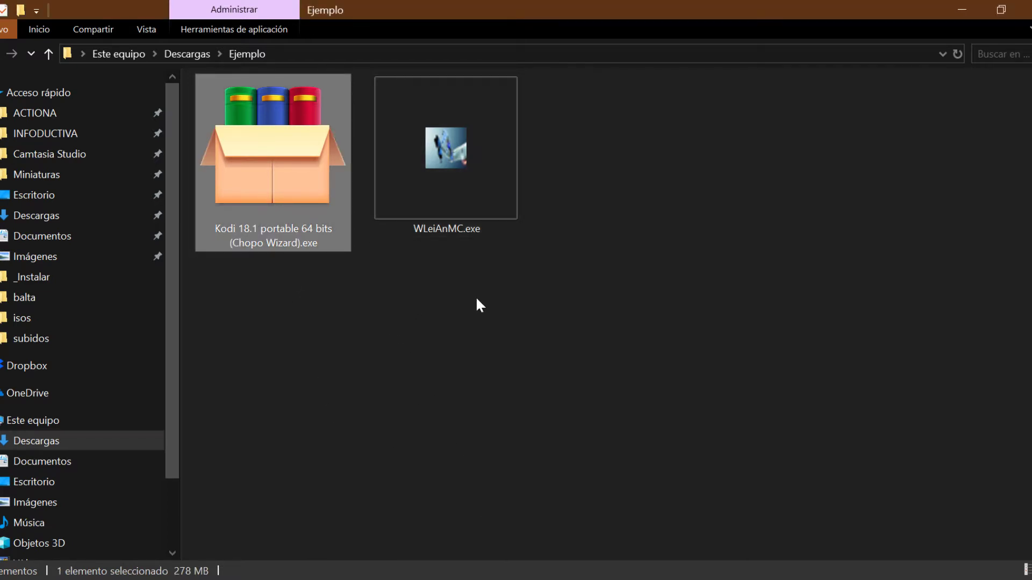
click(484, 168)
click(444, 373)
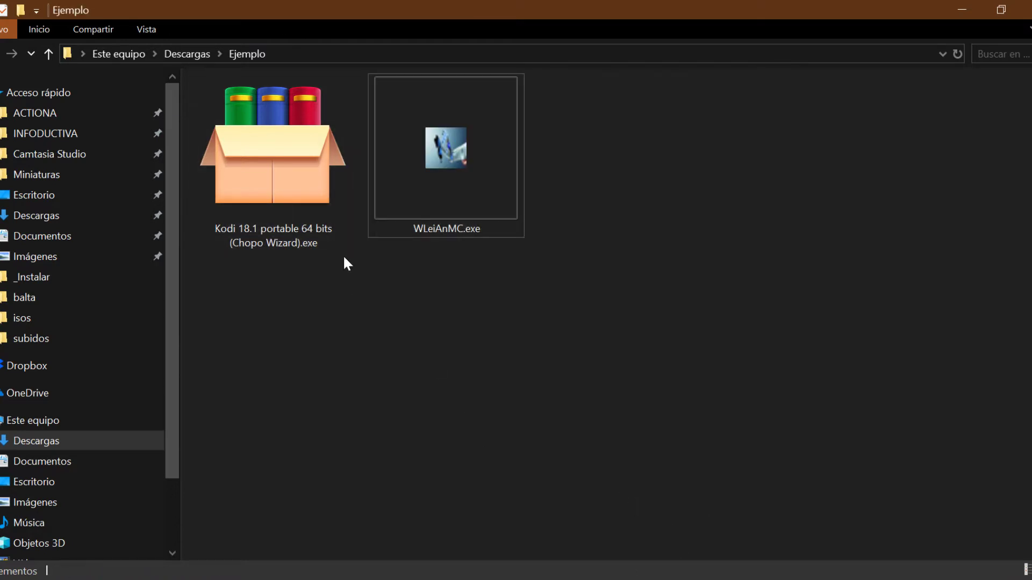
double_click(272, 166)
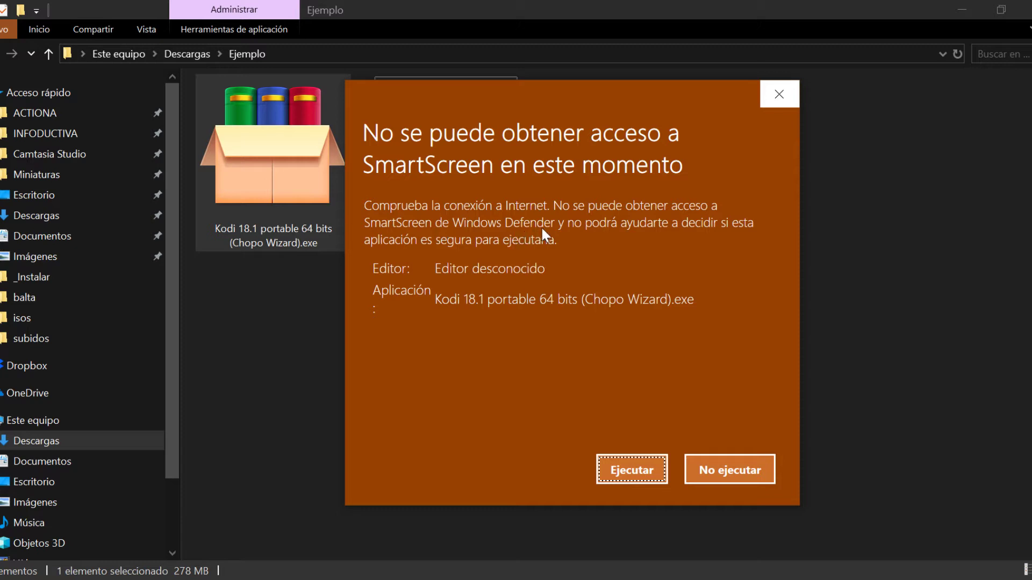
click(614, 475)
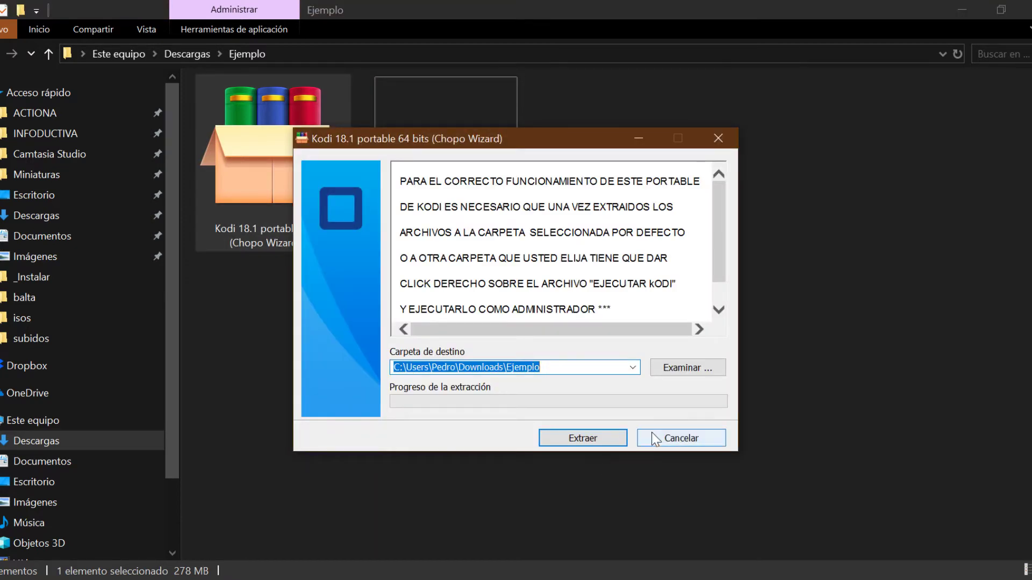
click(660, 433)
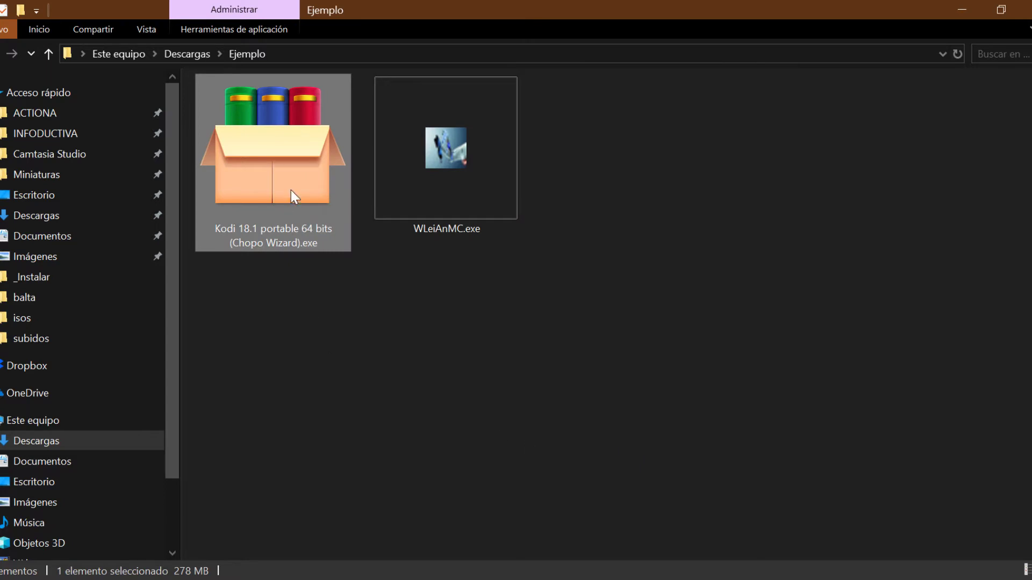
Try launching WLeiAnMC.exe twice to check the SmartScreen prompt, closing the prompt without installing anything.
double_click(469, 167)
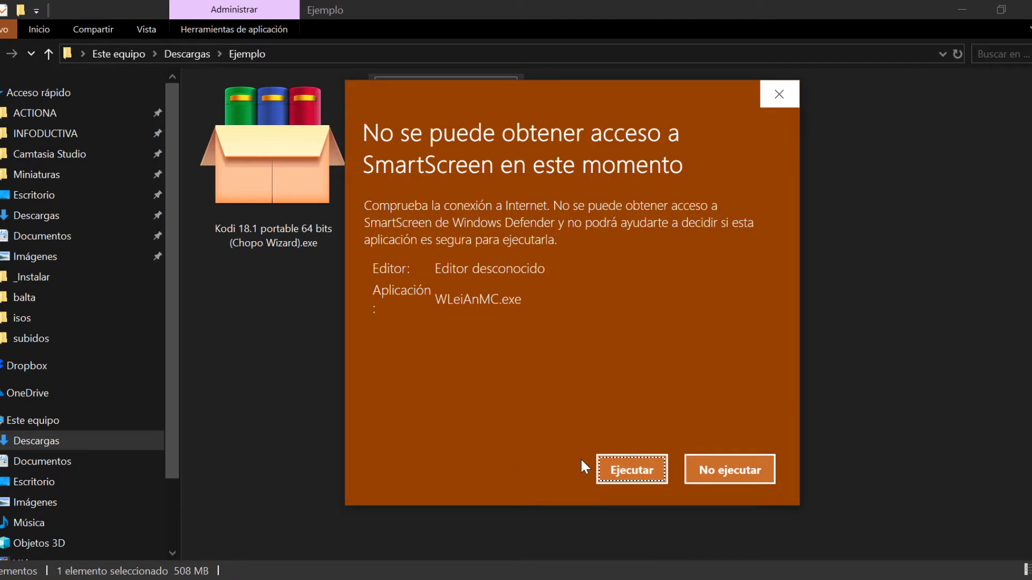
click(636, 472)
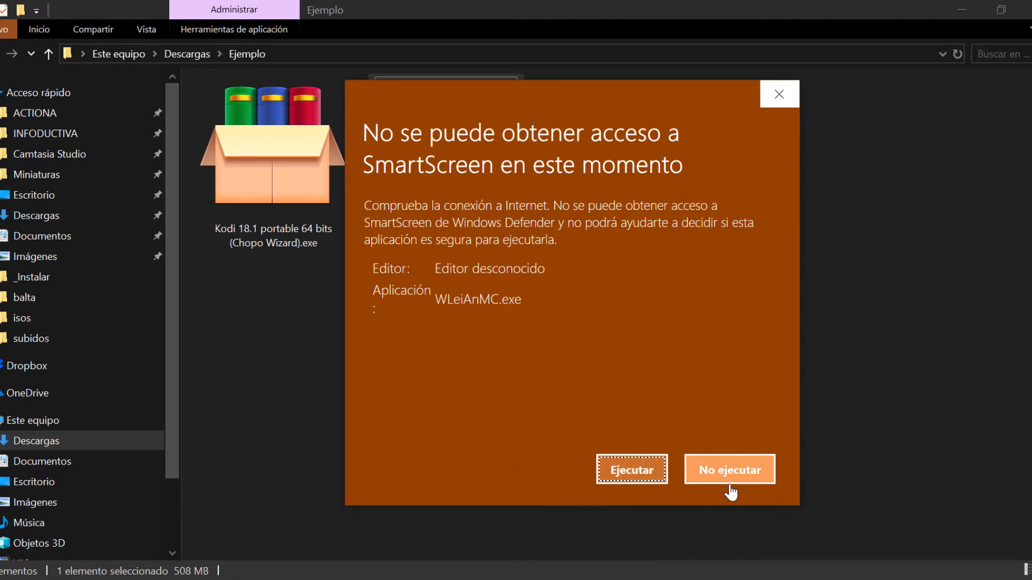
click(780, 88)
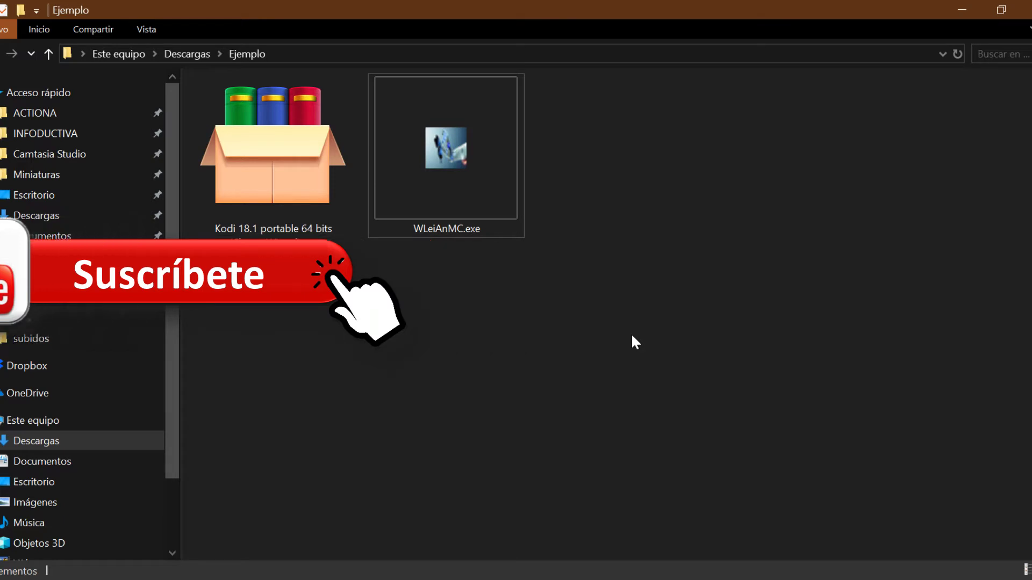
key(Left)
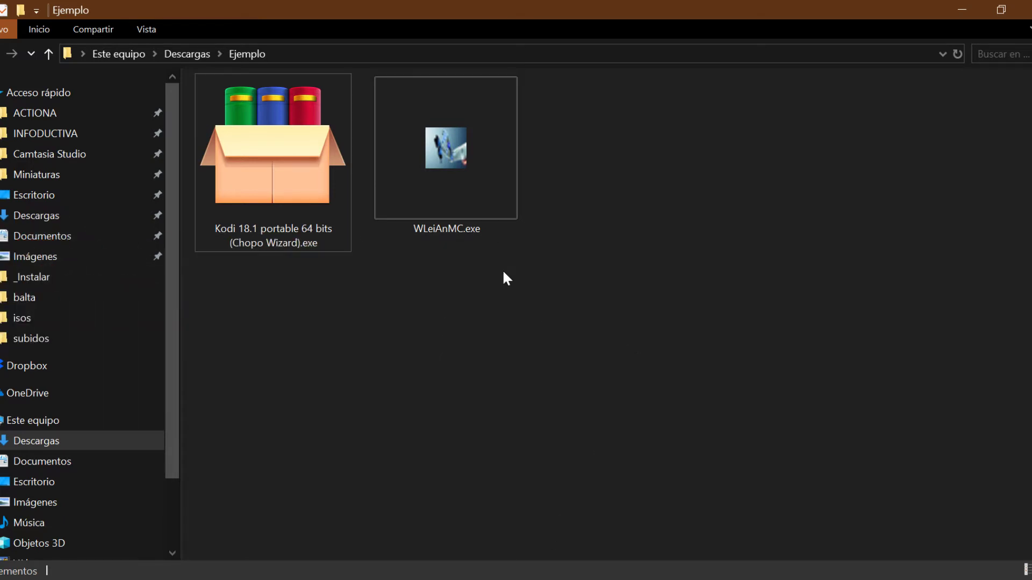
double_click(434, 148)
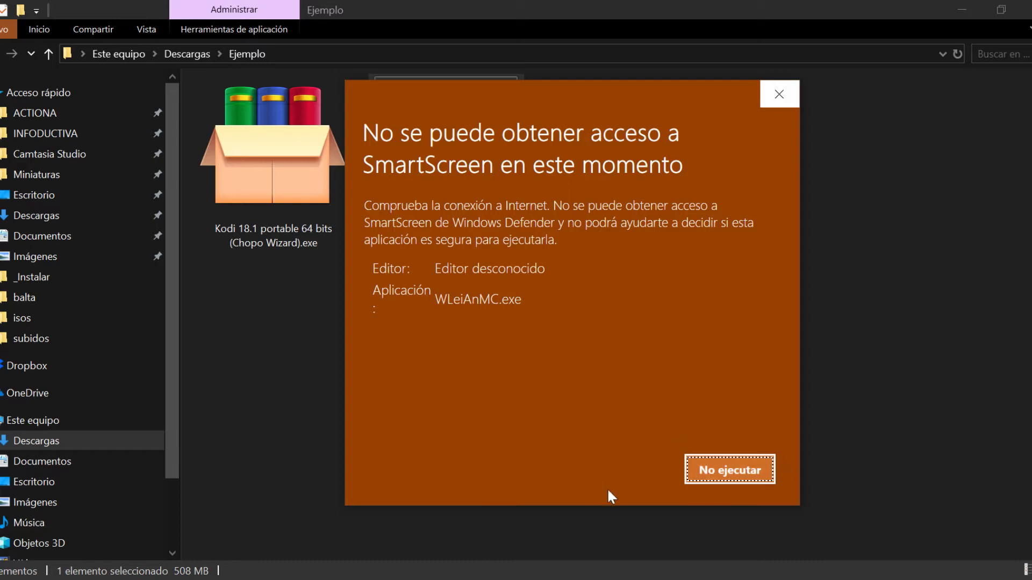
click(778, 89)
click(525, 394)
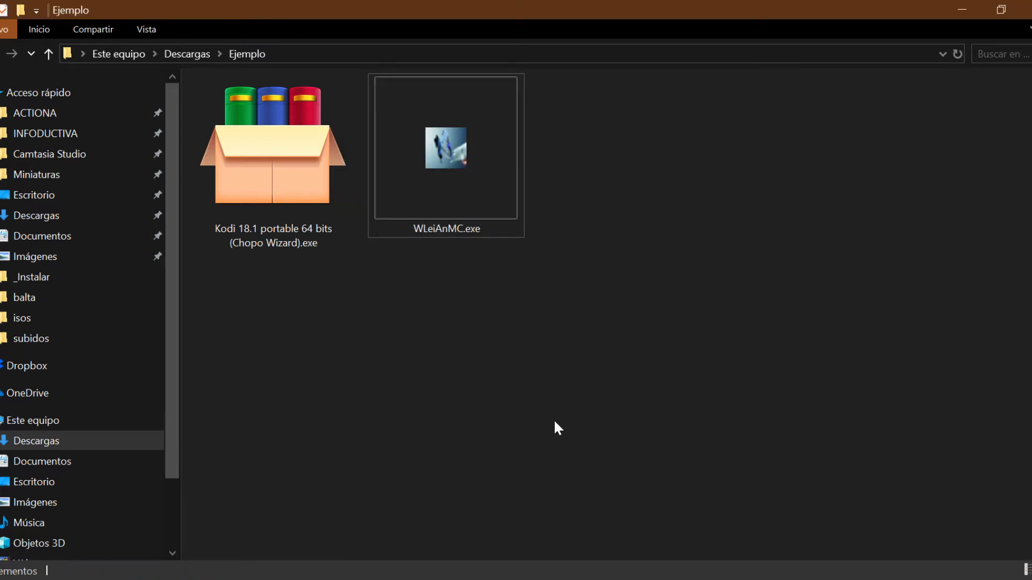
Open Control de aplicaciones y exploradores under Seguridad de Windows in the Windows update and security settings.
key(super+i)
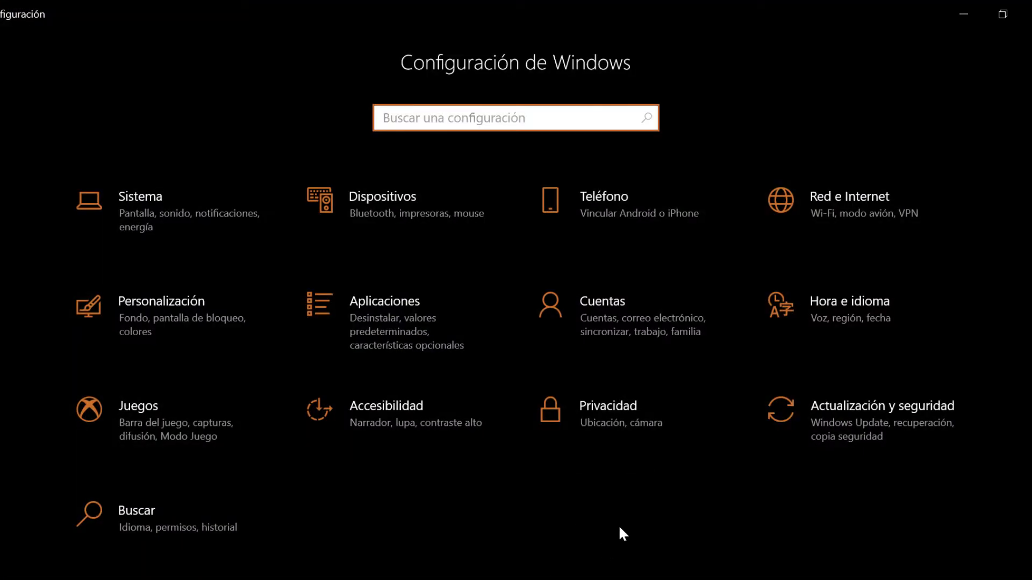
click(860, 416)
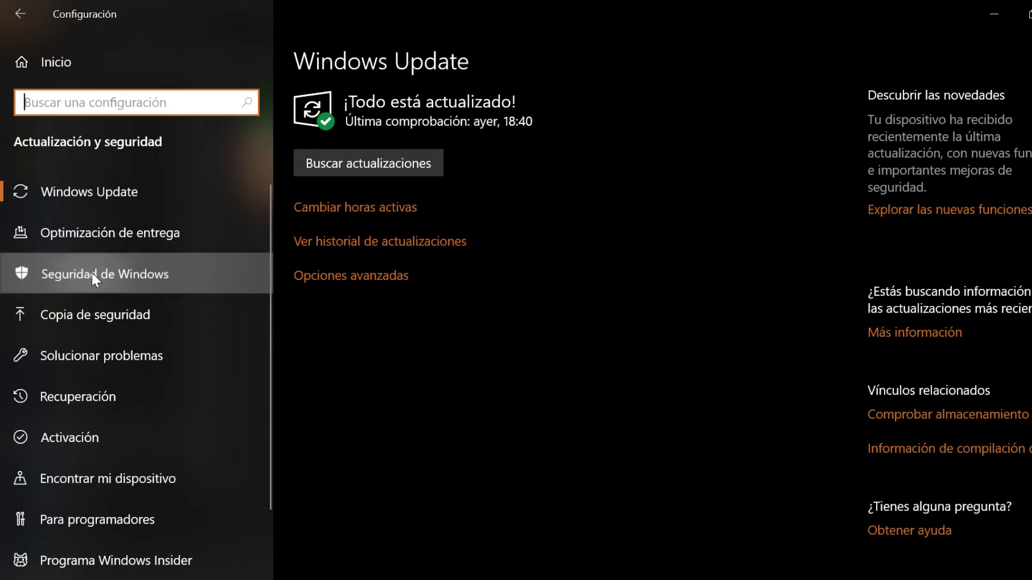
click(92, 272)
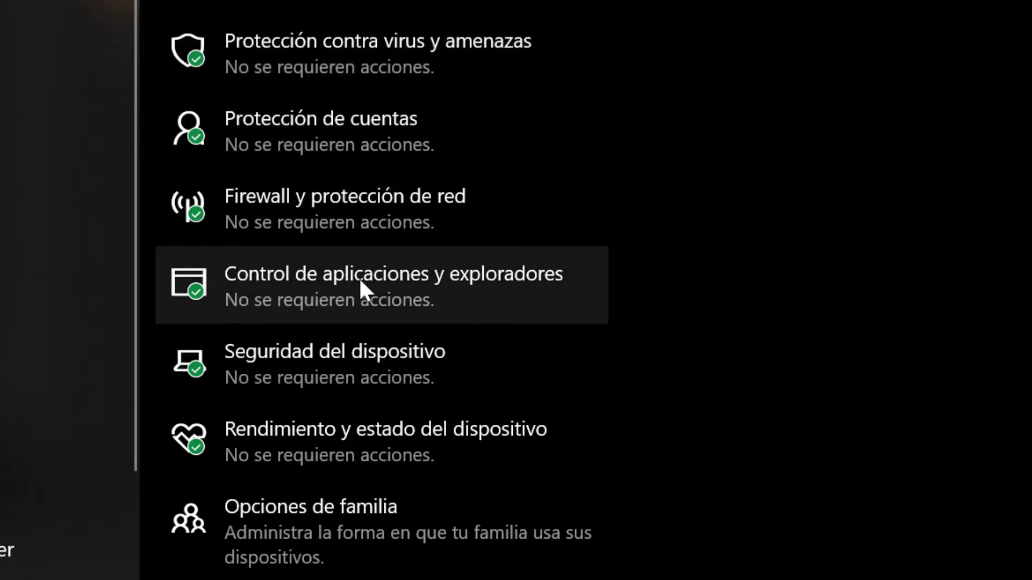
click(377, 283)
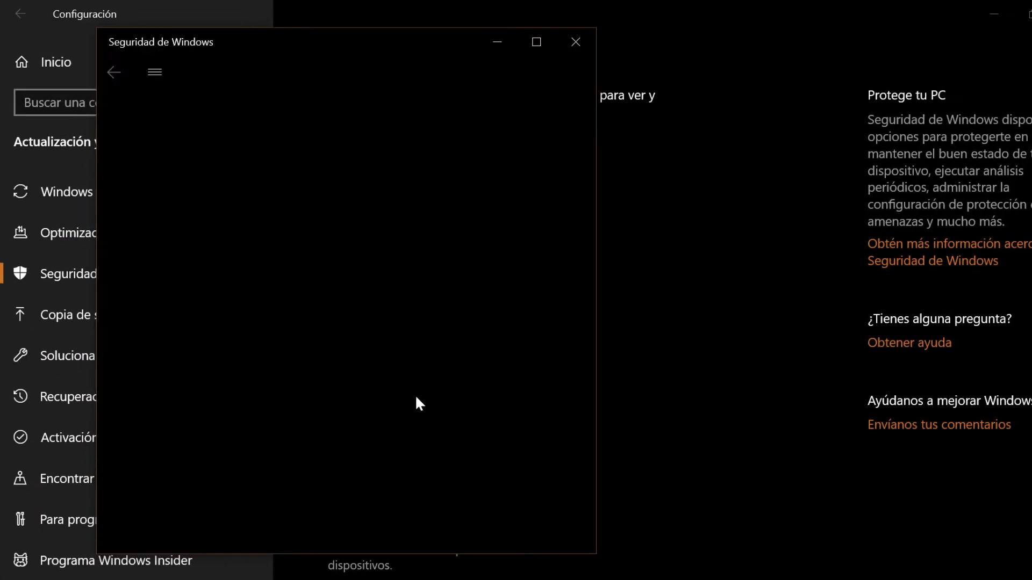
Maximize the Seguridad de Windows window and set Comprobar aplicaciones y archivos to Advertir.
click(535, 48)
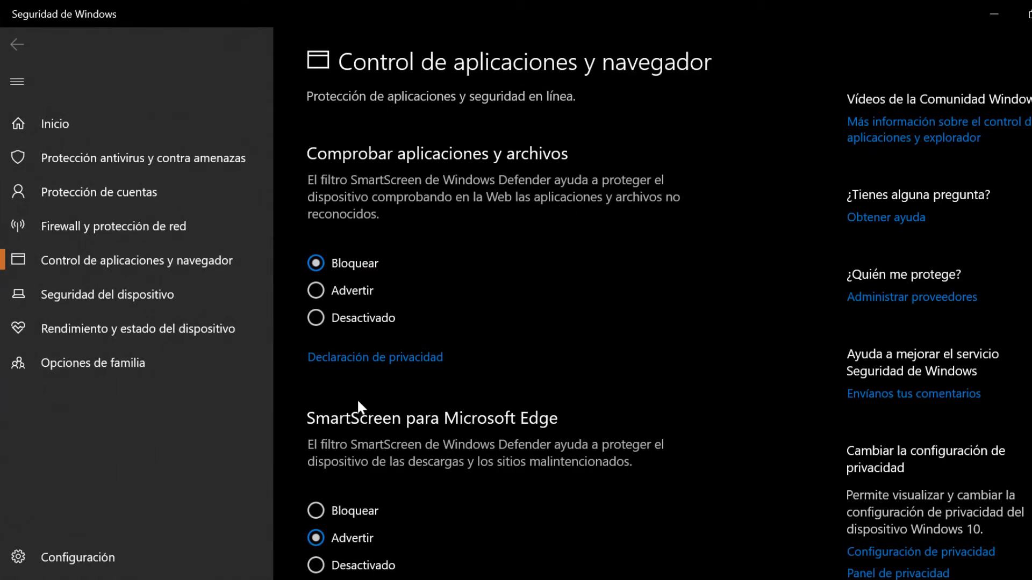
scroll(410, 281, down, 3)
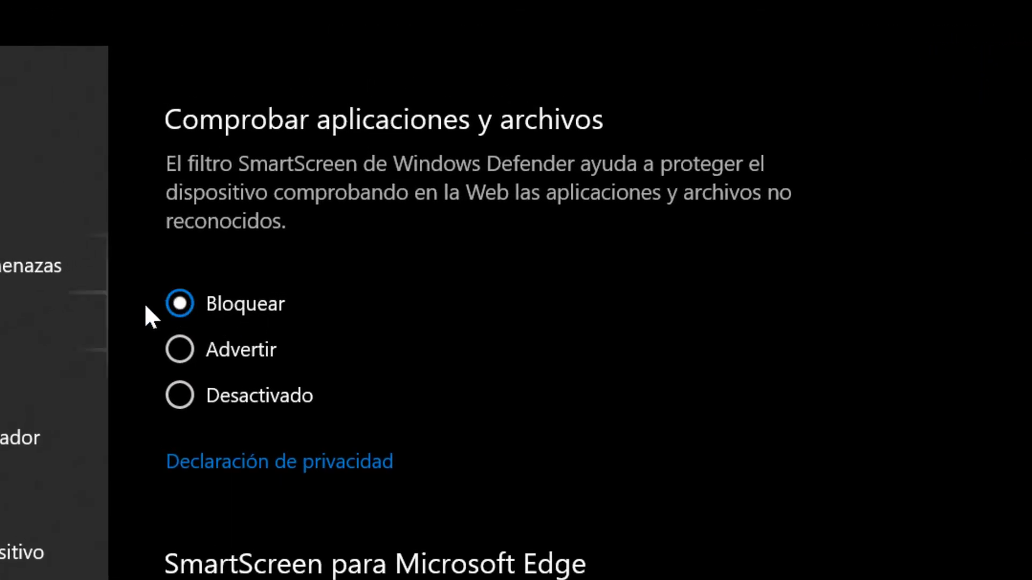
click(183, 350)
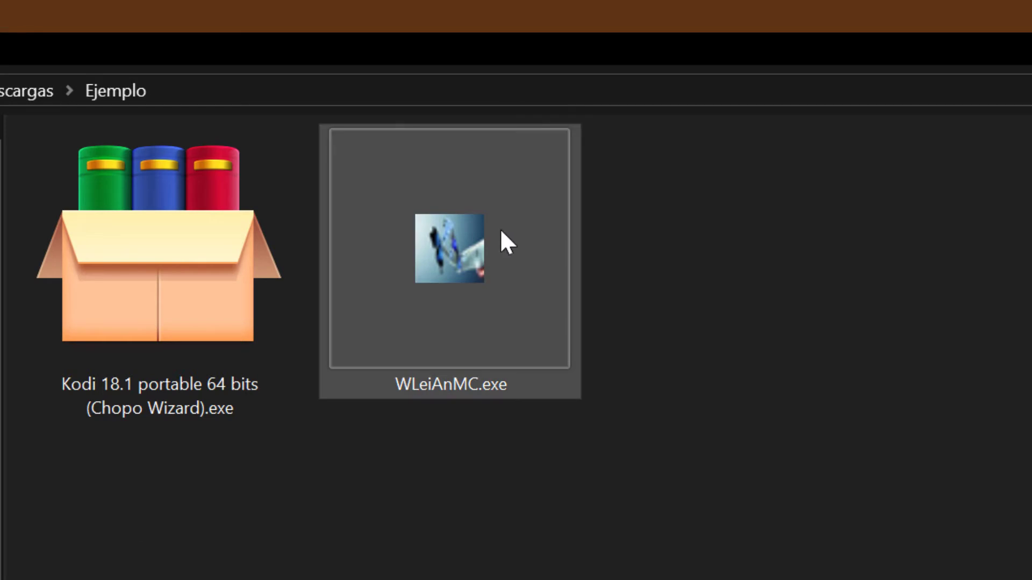
Run WLeiAnMC.exe from the Ejemplo folder past the SmartScreen prompt, and exit its installation wizard.
click(500, 228)
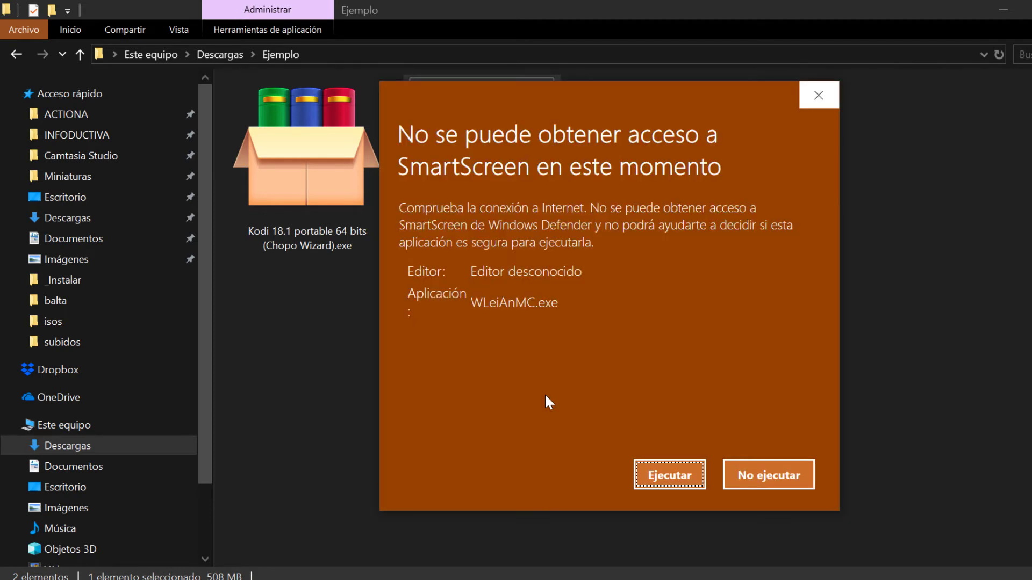
click(666, 475)
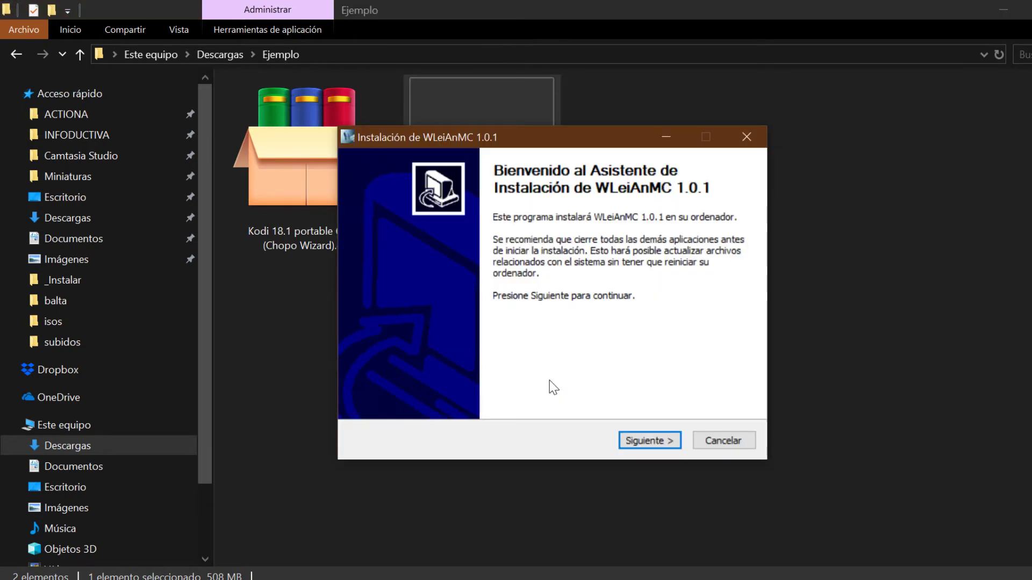
click(747, 440)
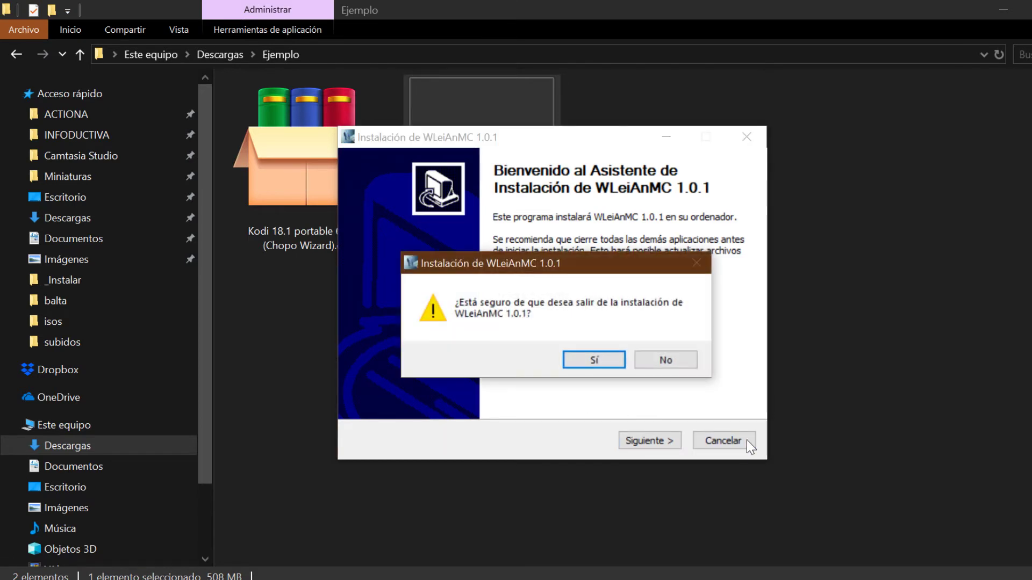
click(594, 363)
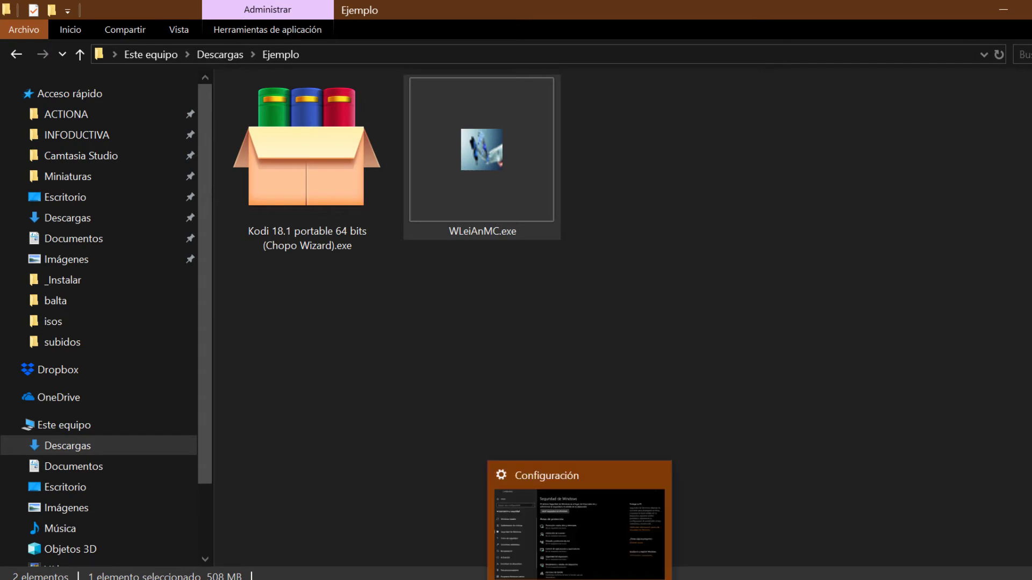
Return to Control de aplicaciones y exploradores from Configuración and set Comprobar aplicaciones y archivos to Desactivado.
click(580, 577)
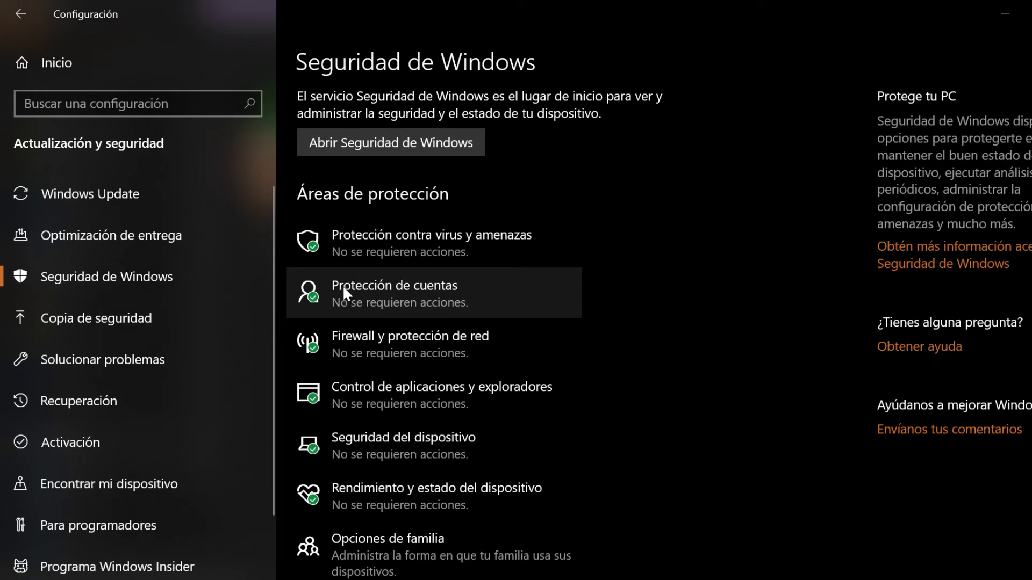
click(383, 400)
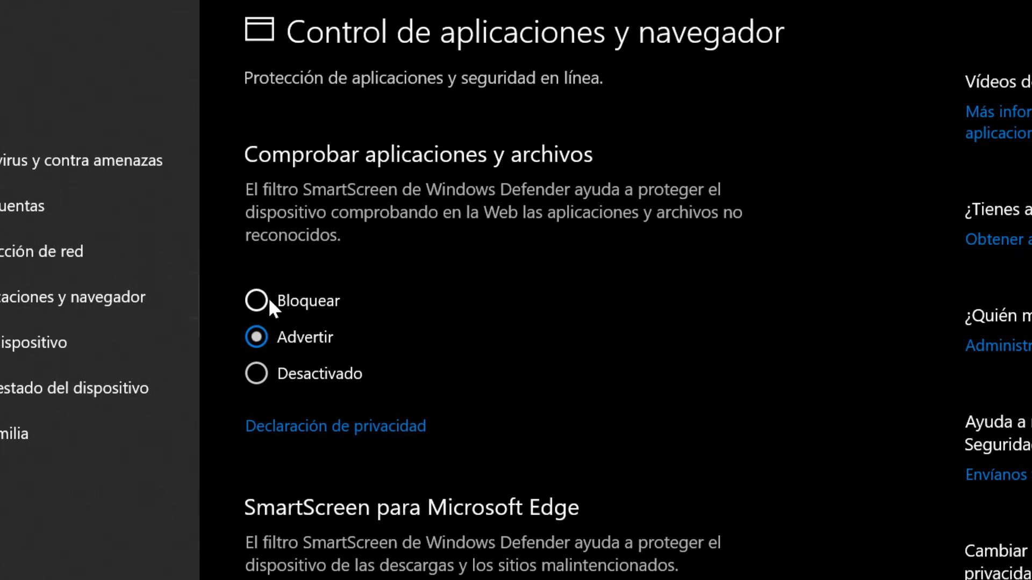
click(256, 374)
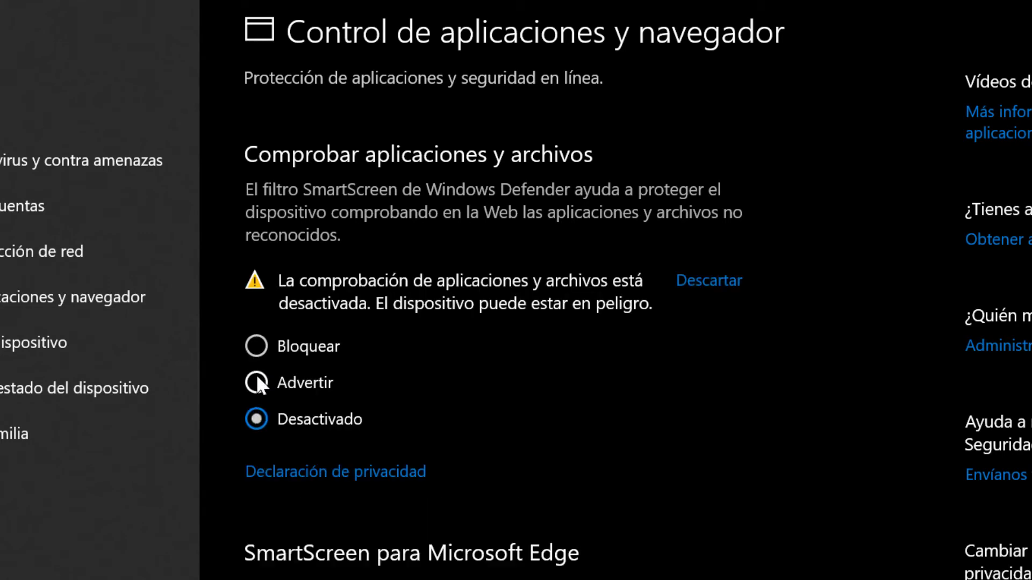
click(257, 375)
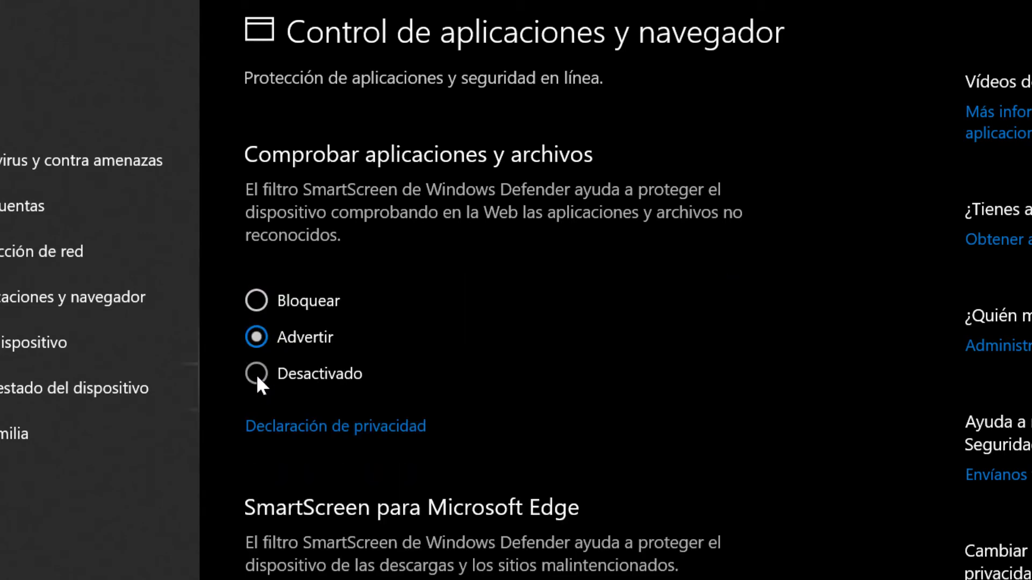
click(256, 375)
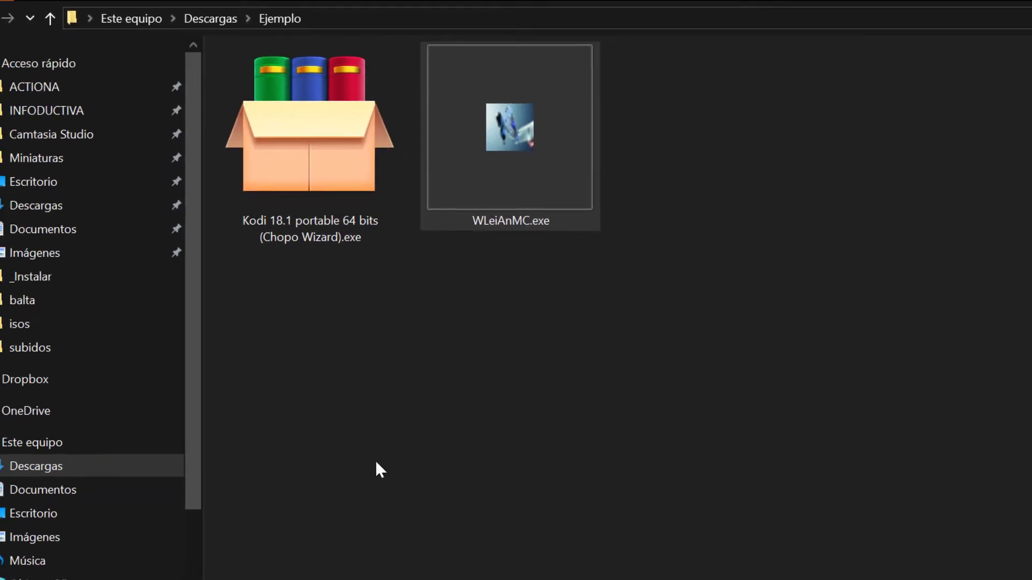
Launch the Kodi 18.1 portable executable in the Ejemplo folder with app checking disabled, and cancel its extraction.
click(312, 134)
double_click(312, 134)
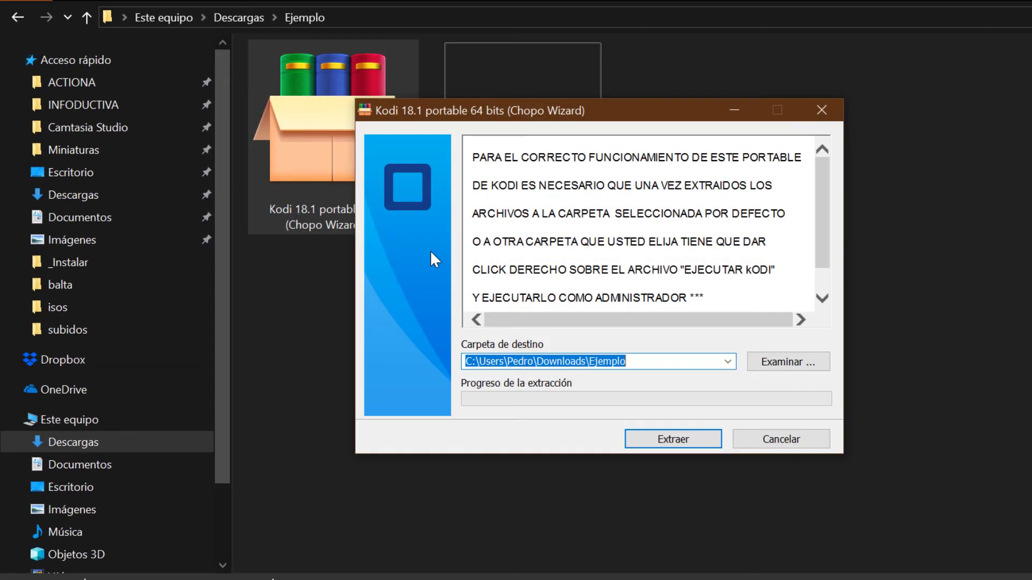
click(785, 441)
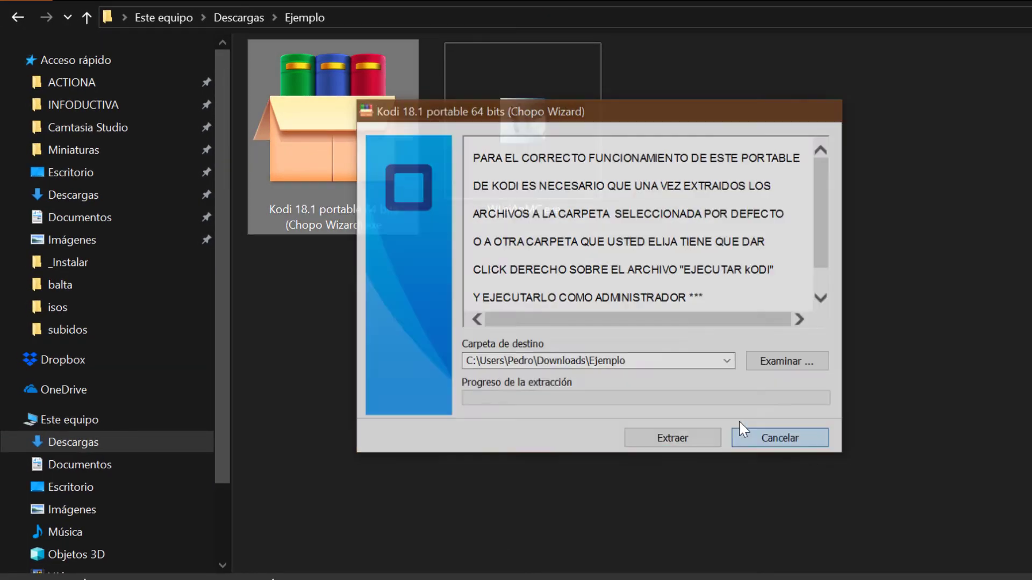
Launch WLeiAnMC.exe with app checking disabled, and exit its installation wizard.
click(521, 135)
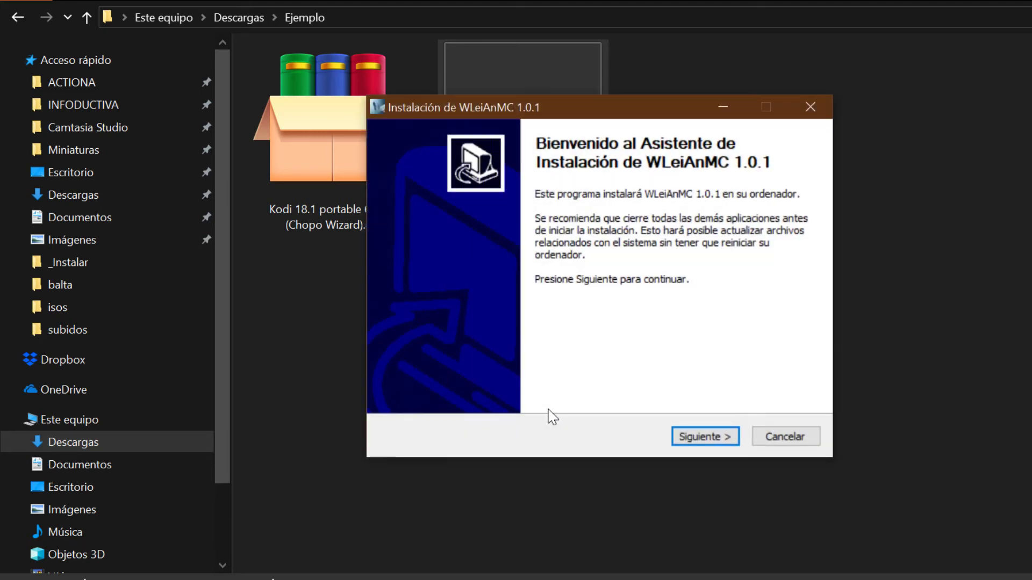
click(803, 437)
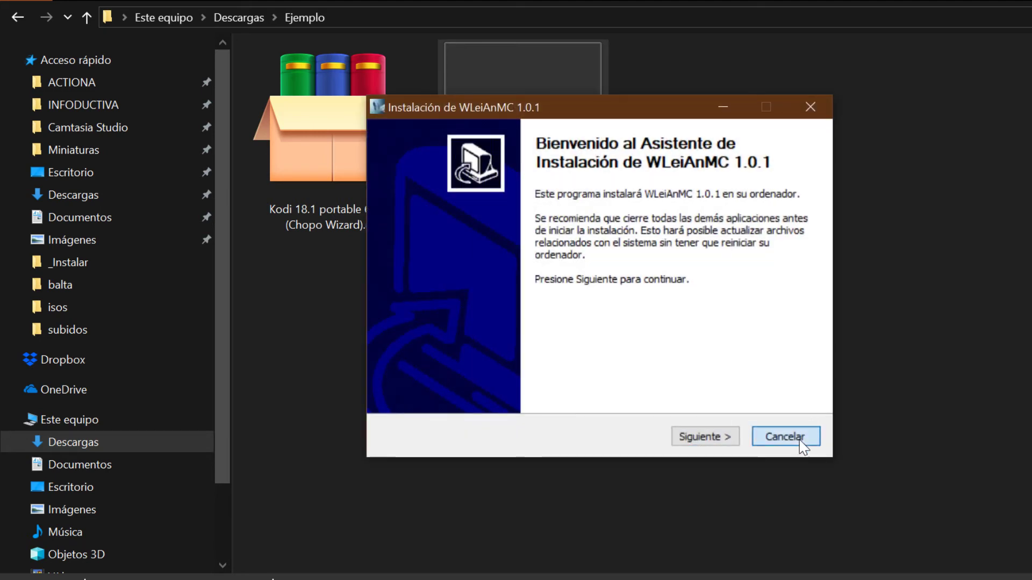
click(642, 349)
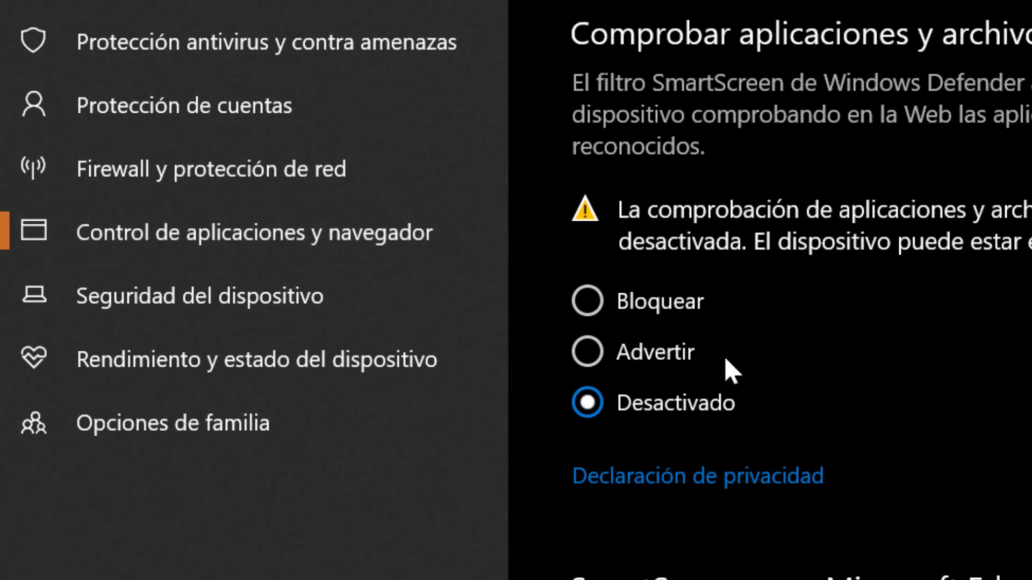
Set Comprobar aplicaciones y archivos back to Advertir and review the SmartScreen options for Microsoft Edge and Microsoft Store apps.
click(586, 346)
click(586, 347)
click(586, 346)
click(586, 345)
click(588, 352)
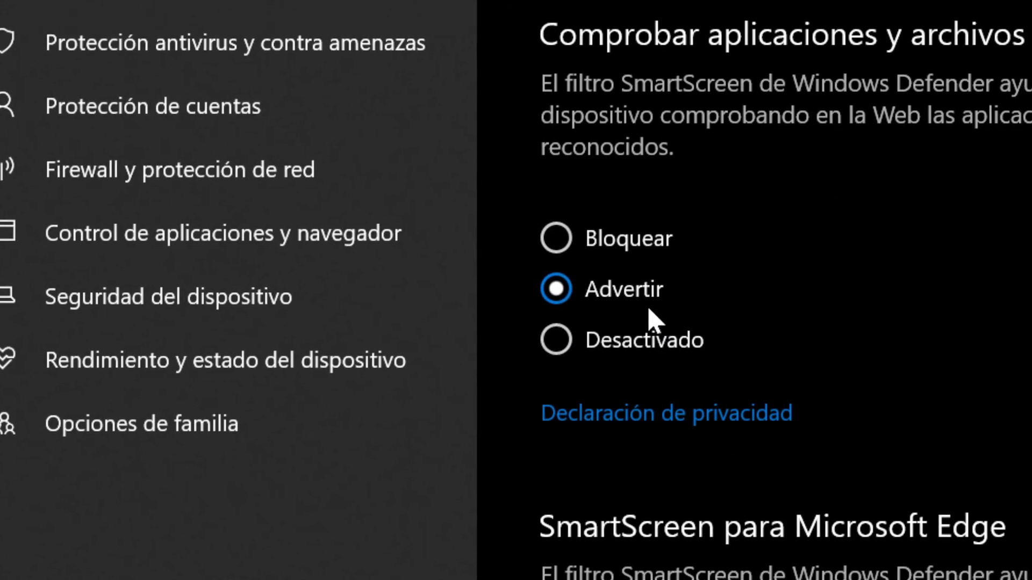
scroll(677, 314, down, 4)
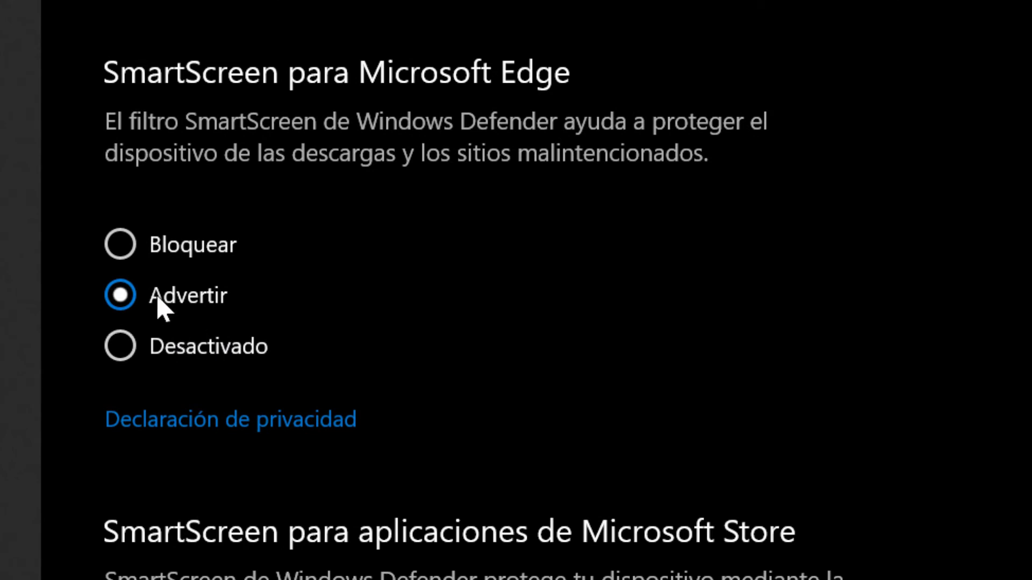
scroll(449, 207, down, 10)
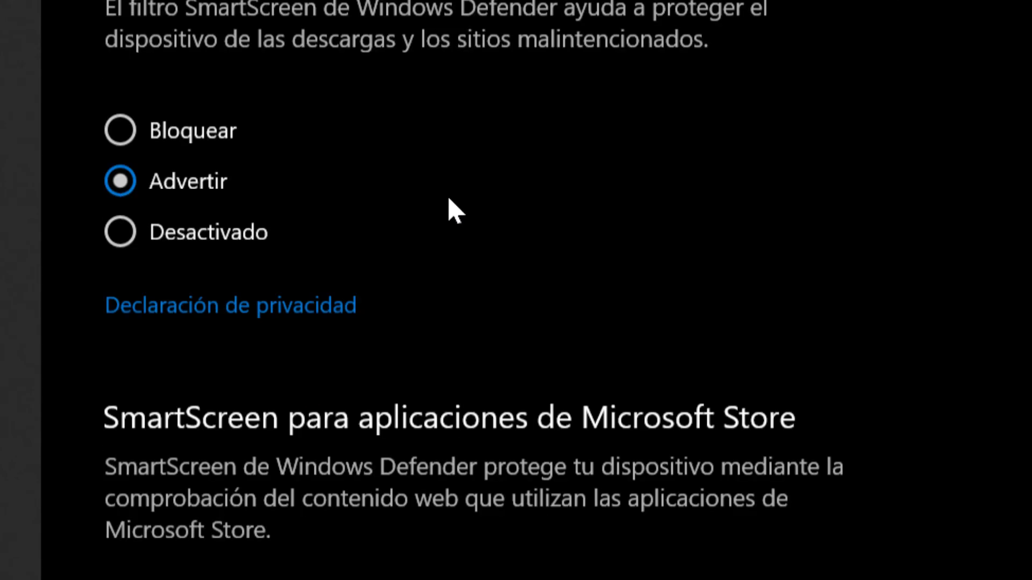
scroll(405, 155, up, 10)
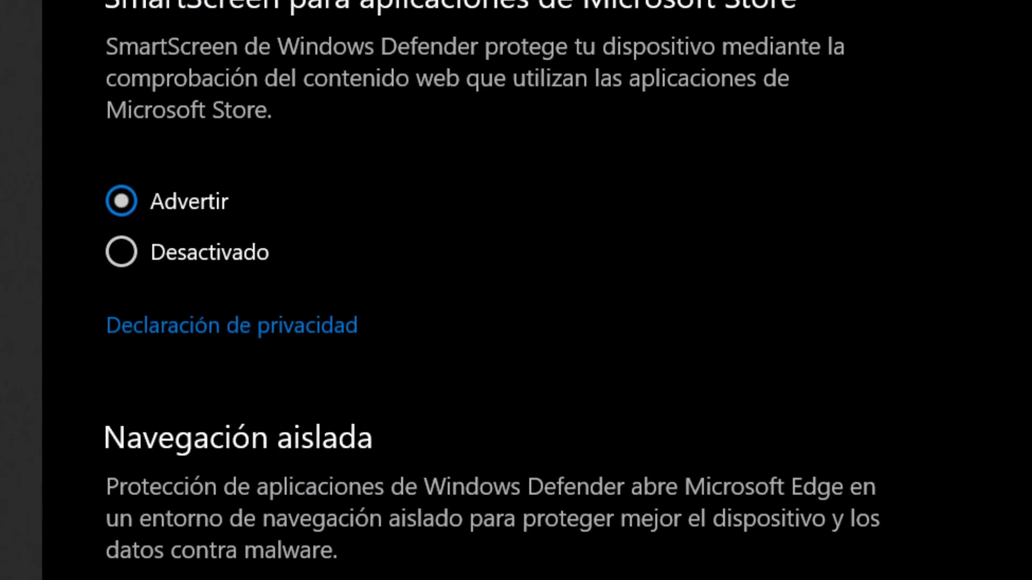